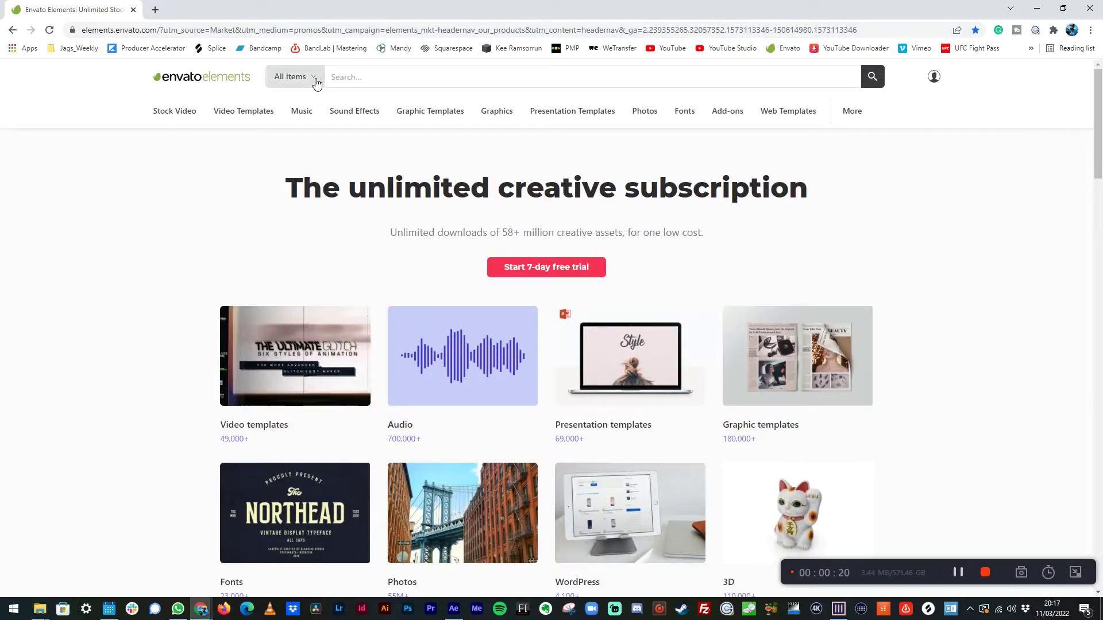
- Search the 3D category for "console" and open the black Video Game Console item that comes with a controller
click(297, 410)
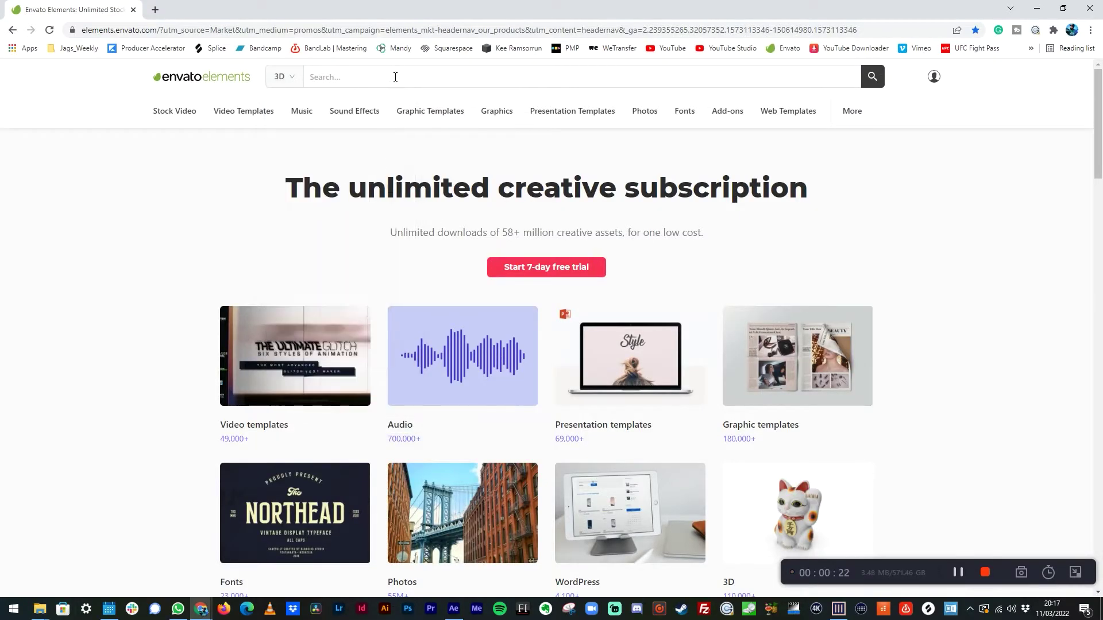
click(394, 85)
text(console)
key(Return)
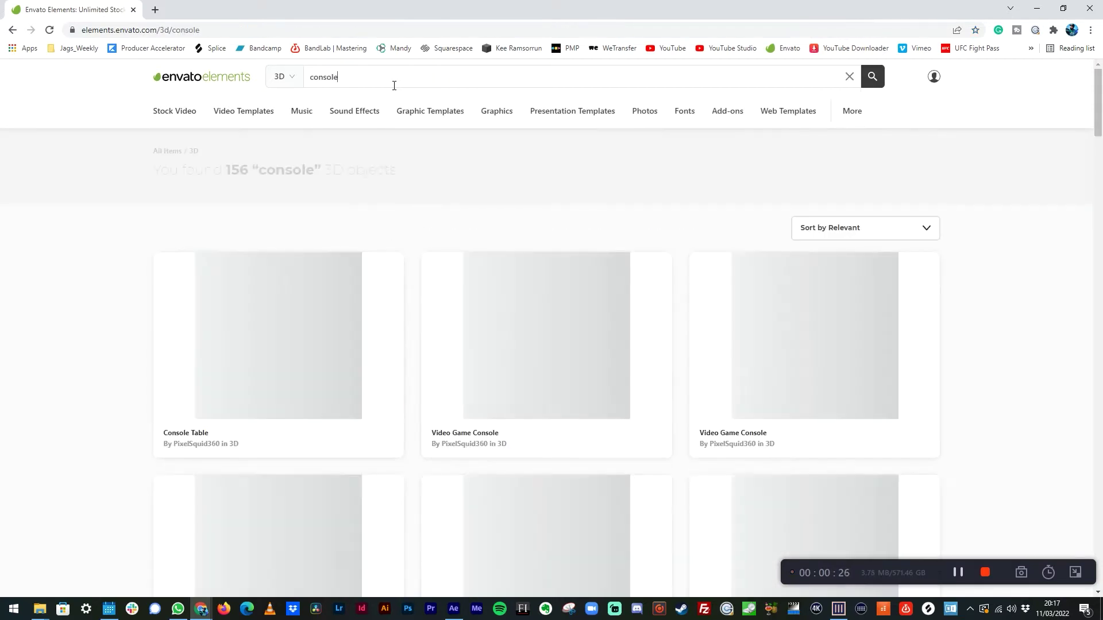
click(869, 345)
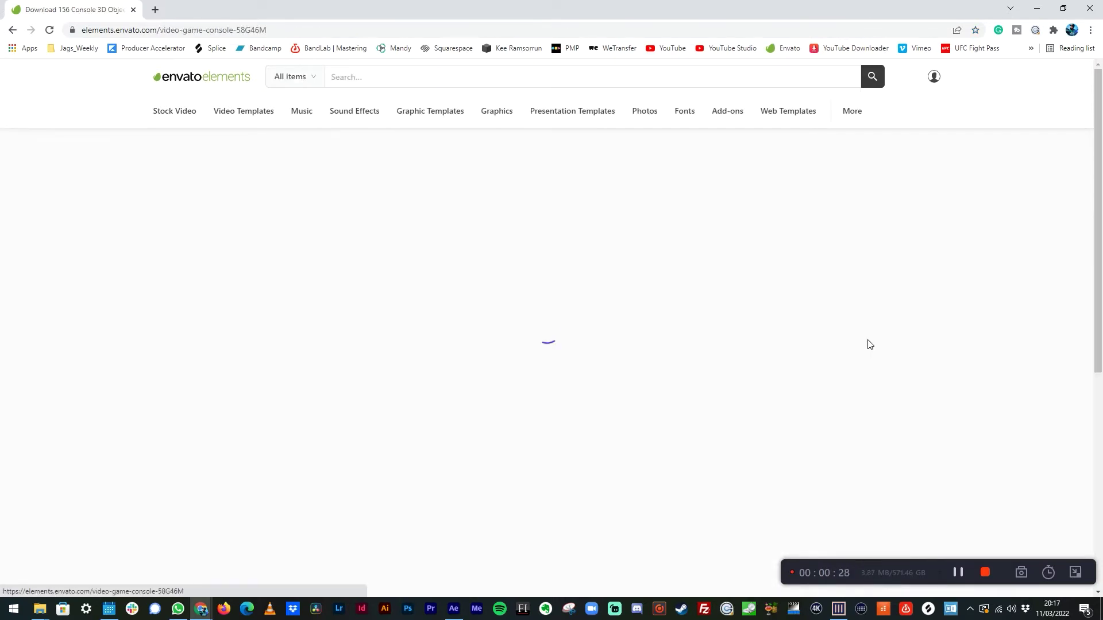
- Load the rotatable preview of the Video Game Console and turn the model to examine its viewing angles
scroll(566, 397, down, 2)
click(482, 520)
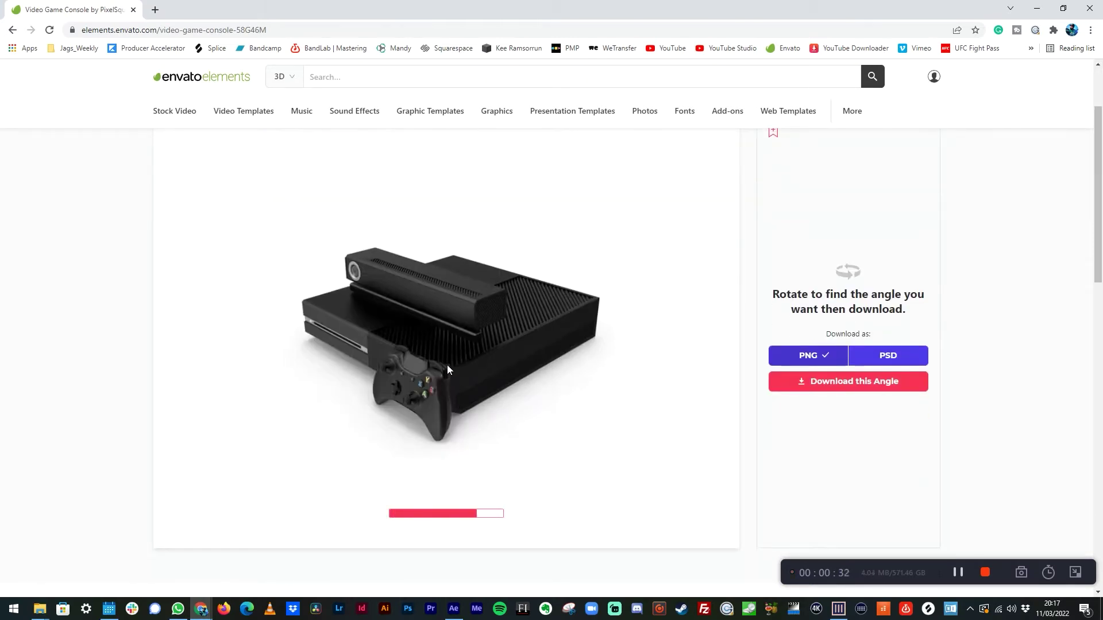
mouse_move(451, 361)
mouse_down()
mouse_move(468, 348)
mouse_move(460, 381)
mouse_move(459, 368)
mouse_up()
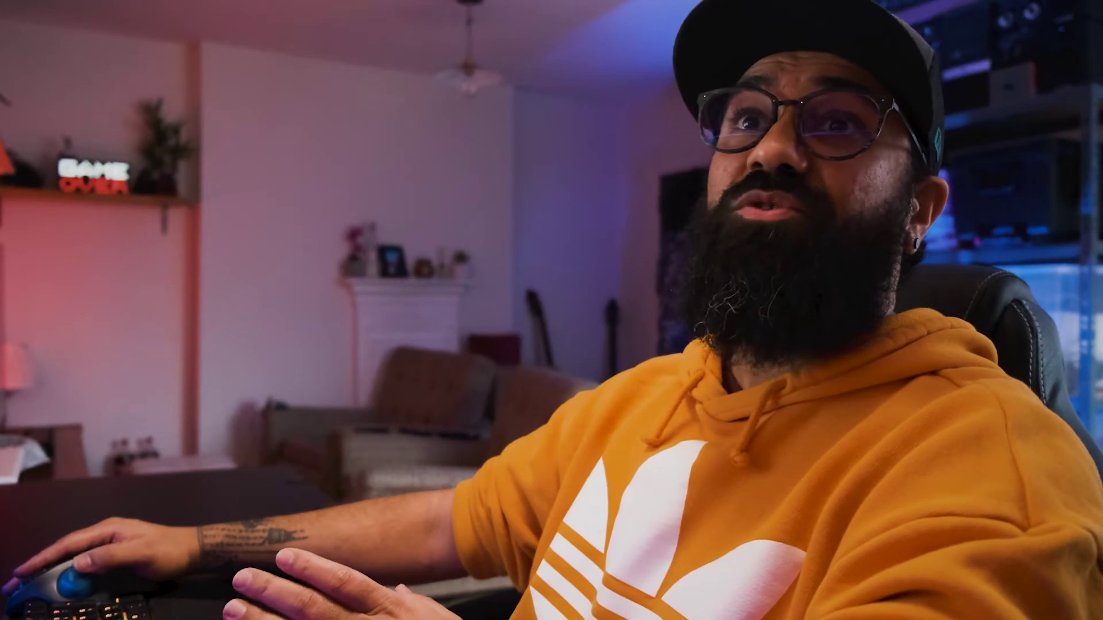
- In After Effects, place the Top_View images B01 and C01 in the Consol_3D_v1 timeline as consecutive one-frame layers starting at frame 0
drag(103, 196, 155, 495)
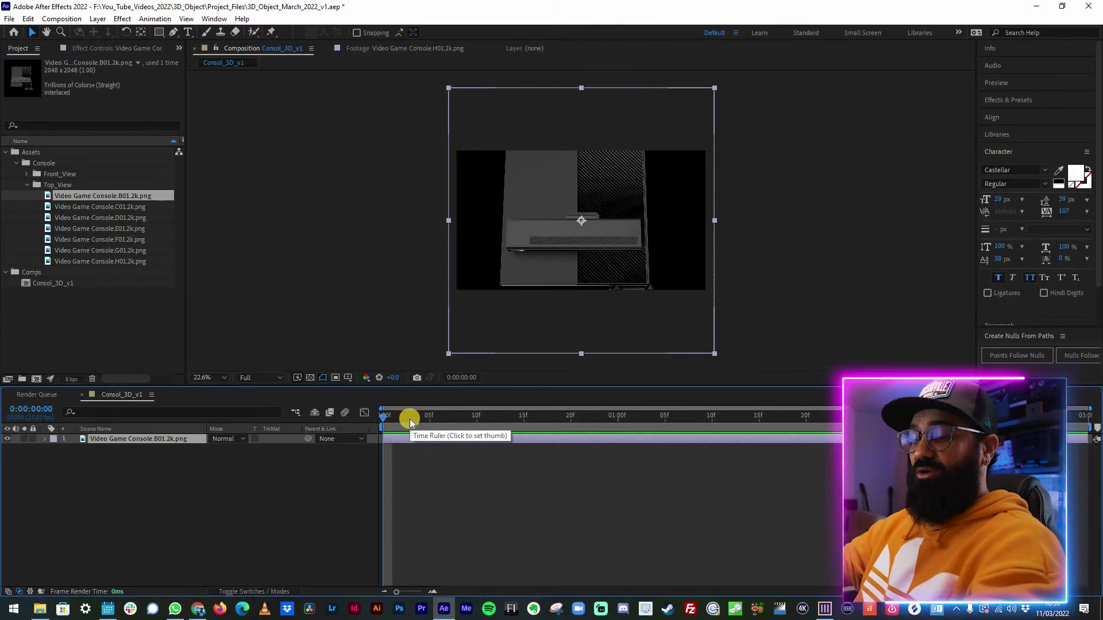
key(alt+bracketright)
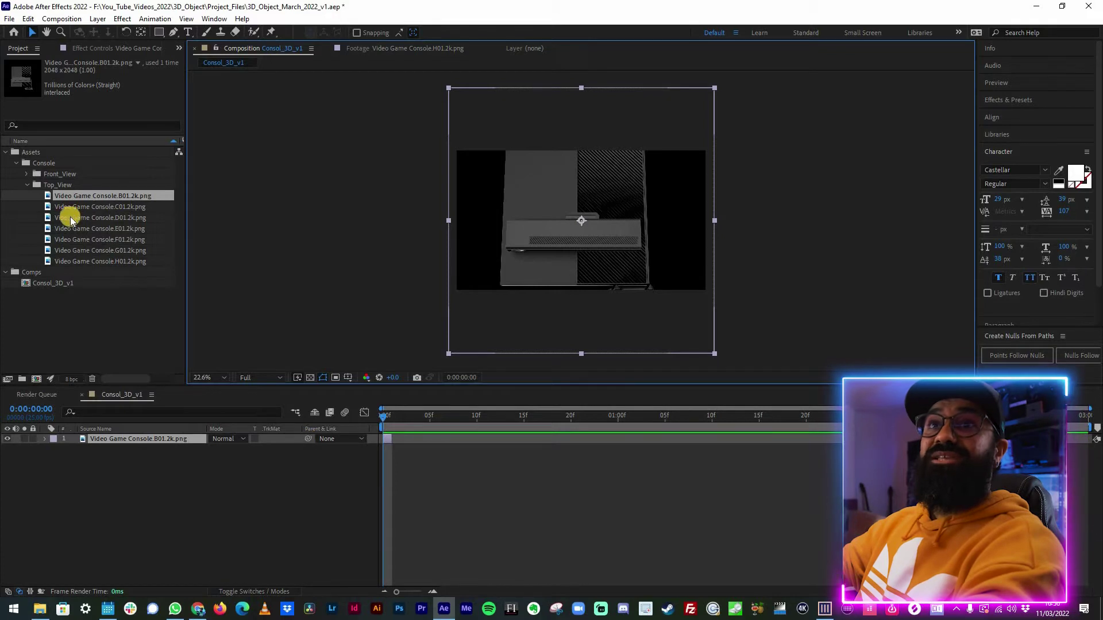
drag(48, 246, 185, 430)
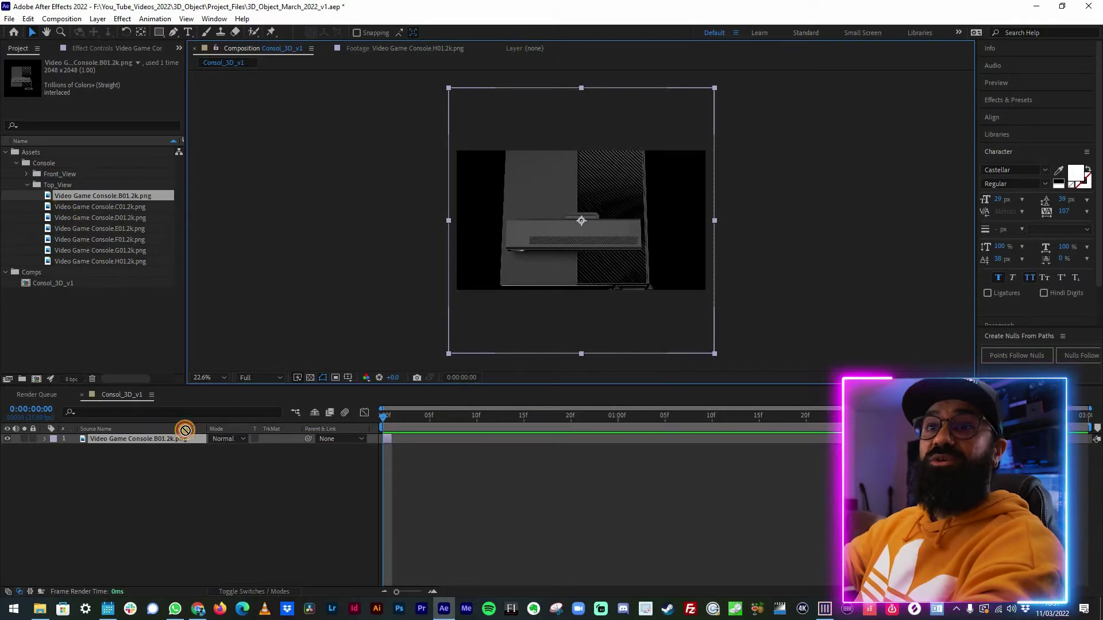
mouse_move(431, 439)
mouse_down()
mouse_move(394, 436)
mouse_move(392, 423)
mouse_move(406, 439)
mouse_up()
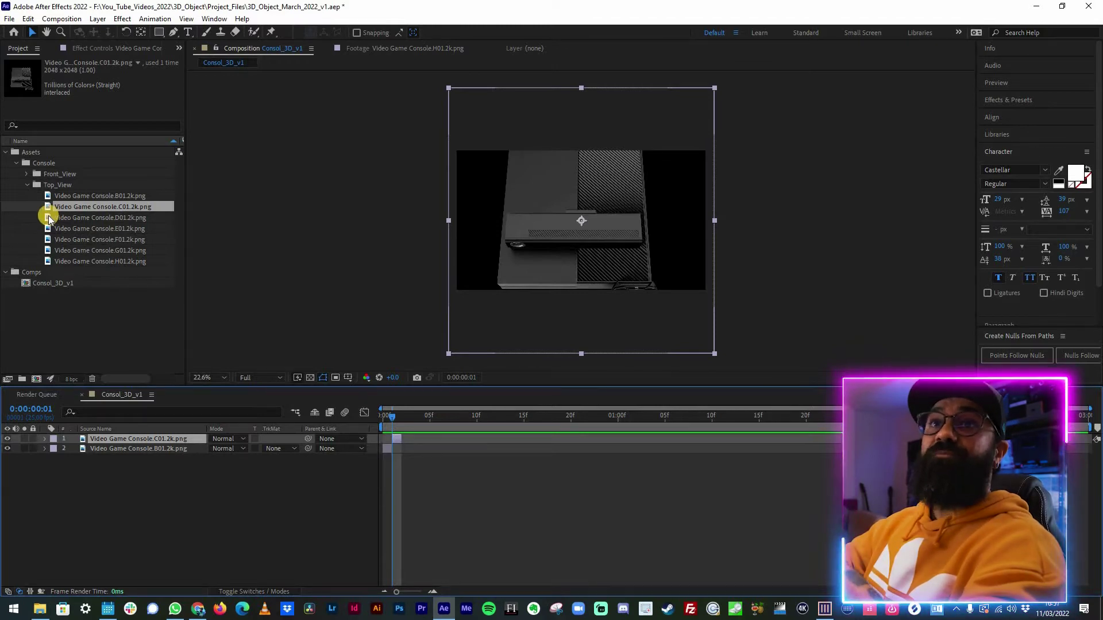
- Add Top_View images D01 to H01 from frame 2 onward, each starting one frame after the previous, trimming D01 to G01 to one frame
drag(49, 217, 415, 438)
drag(49, 239, 433, 438)
key(Page_Down)
key(alt+])
key(Page_Down)
drag(49, 261, 440, 438)
key(Home)
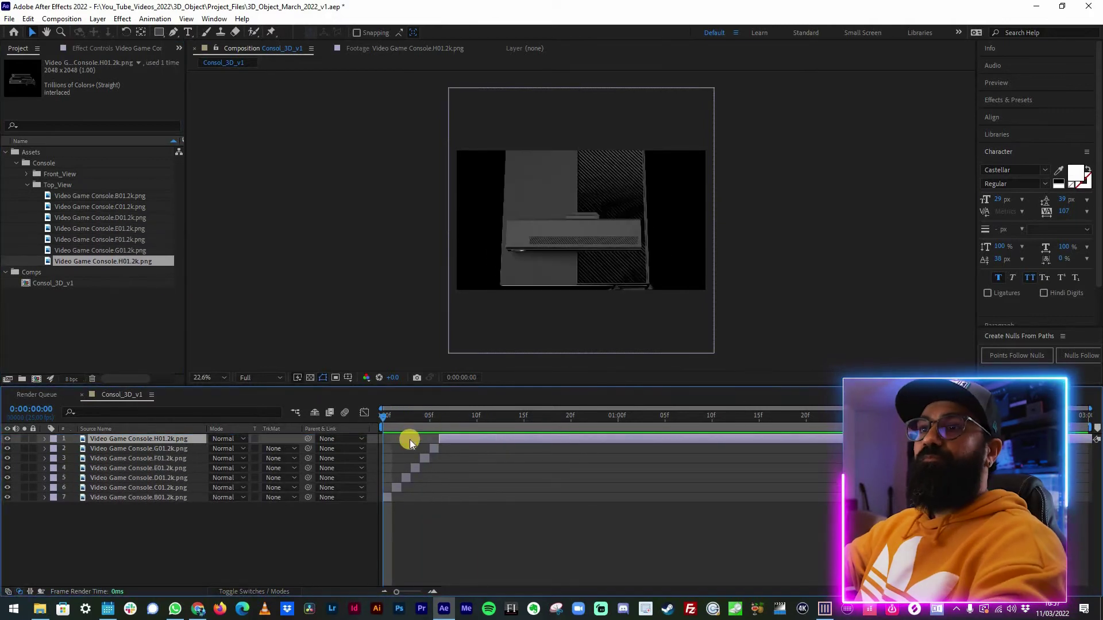
- Trim the H01 layer to one frame at frame 6 and add the Front_View image I01 at frame 7
click(27, 174)
click(48, 185)
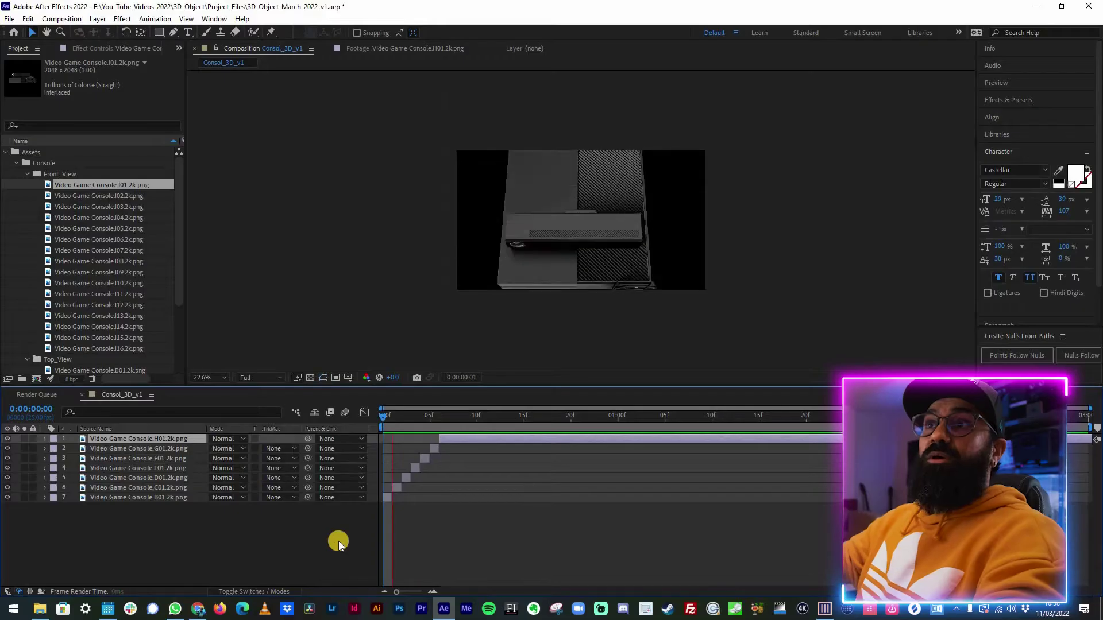
drag(414, 451, 431, 431)
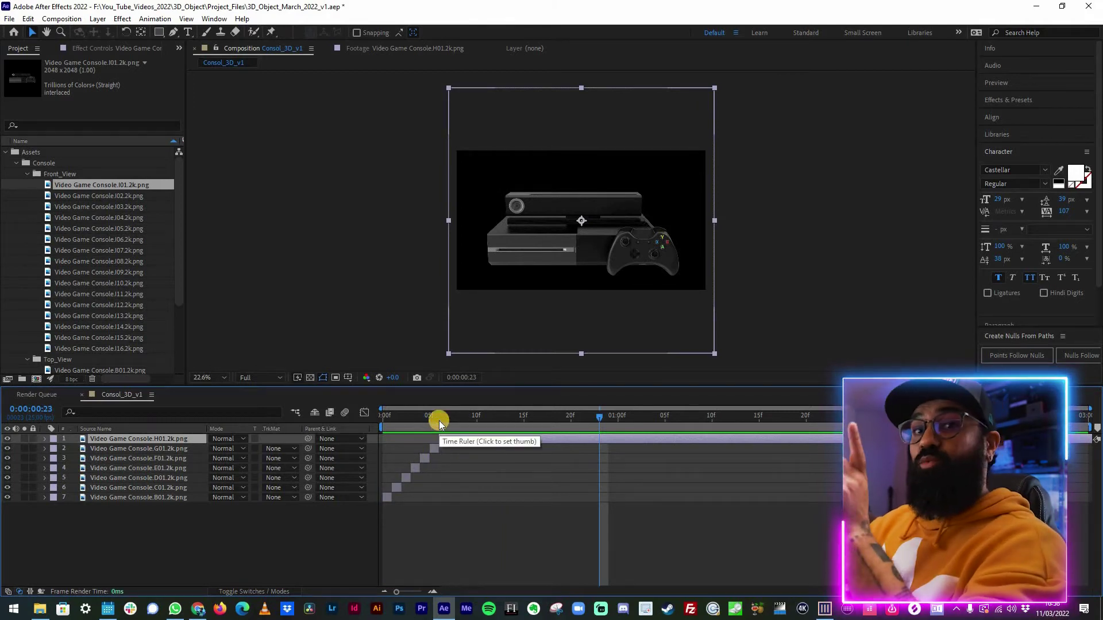
click(439, 420)
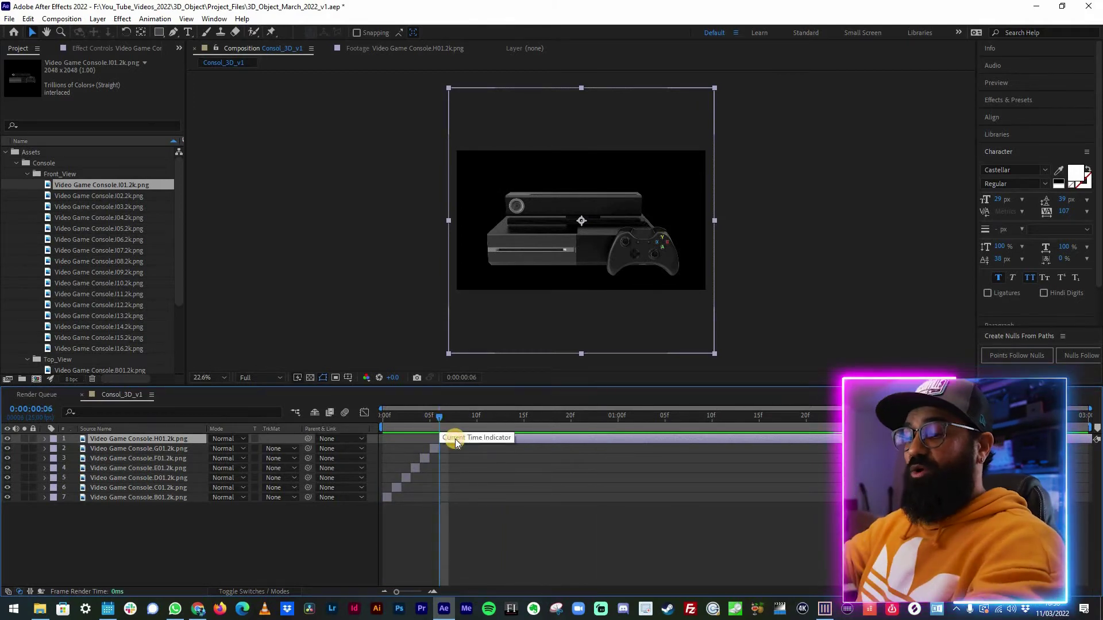
key(alt+])
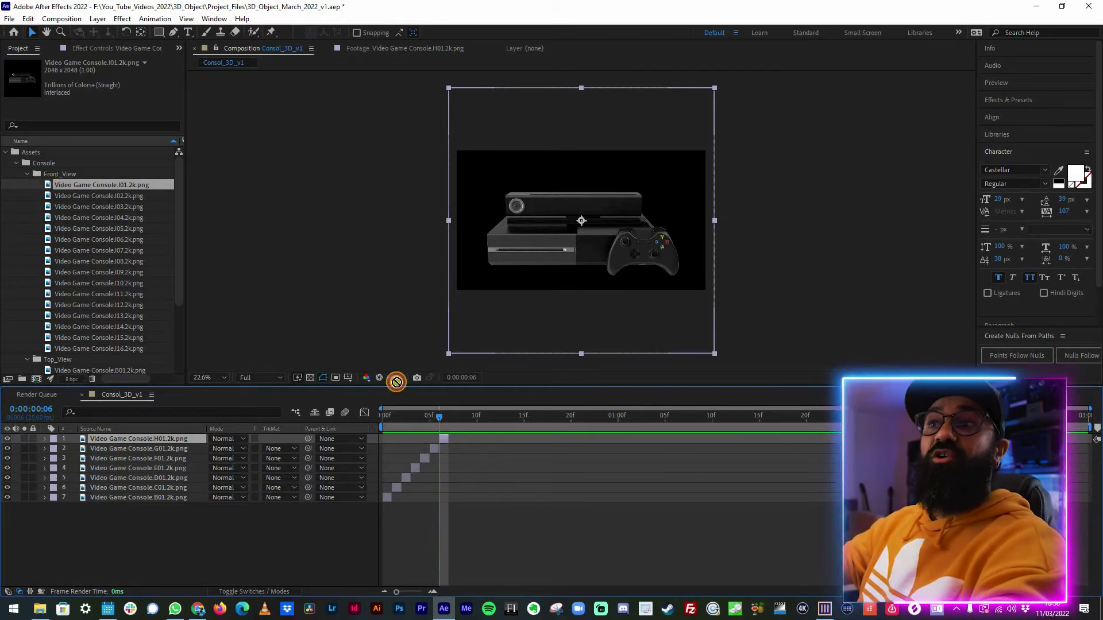
drag(449, 435, 450, 421)
key(Page_Down)
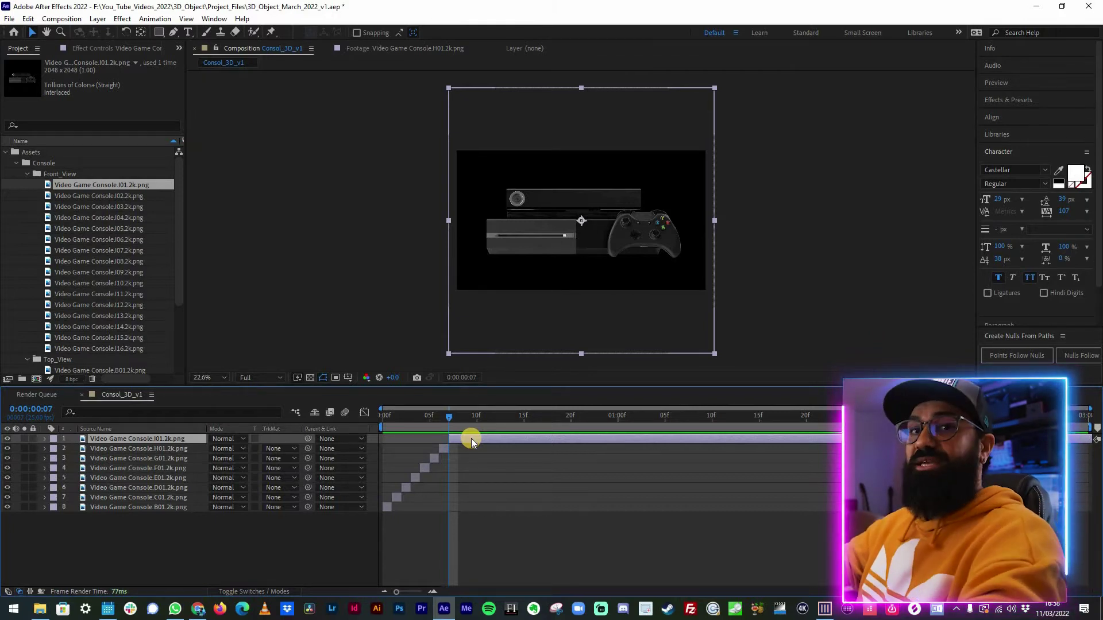
- Trim the I01 layer to one frame and add Front_View images I02 to I06 as successive one-frame layers
key(alt+])
key(Page_Down)
key(alt+])
drag(99, 196, 469, 439)
key(Page_Down)
key(alt+])
drag(98, 217, 478, 439)
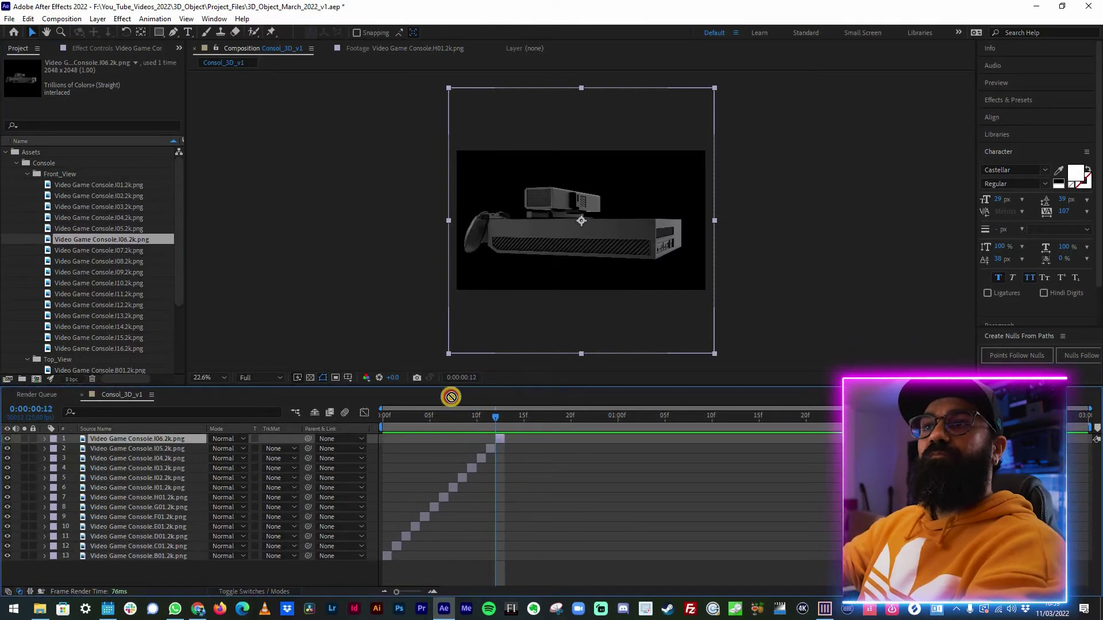
- Add Front_View images I07 to I16 as successive one-frame layers, finish with an untrimmed I01 layer, and preview the sequence
drag(385, 342, 534, 439)
drag(99, 294, 543, 439)
drag(99, 305, 552, 439)
drag(99, 315, 571, 439)
drag(99, 349, 590, 439)
drag(98, 185, 599, 439)
drag(599, 418, 377, 427)
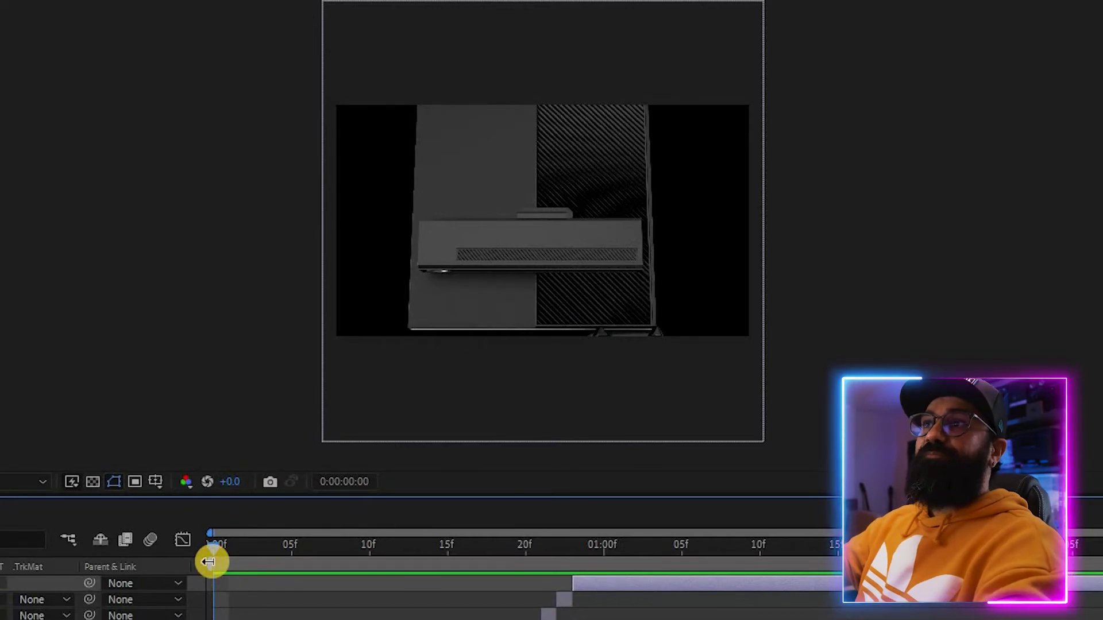
key(space)
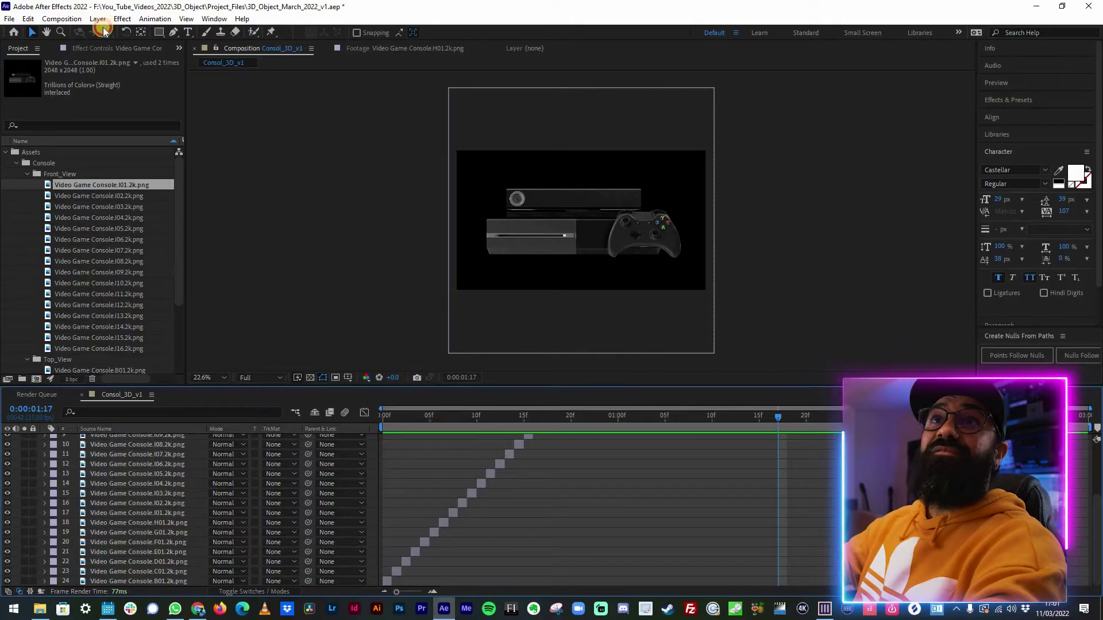
- Add a null object to the Consol_3D_v1 composition
key(alt+l)
key(Right)
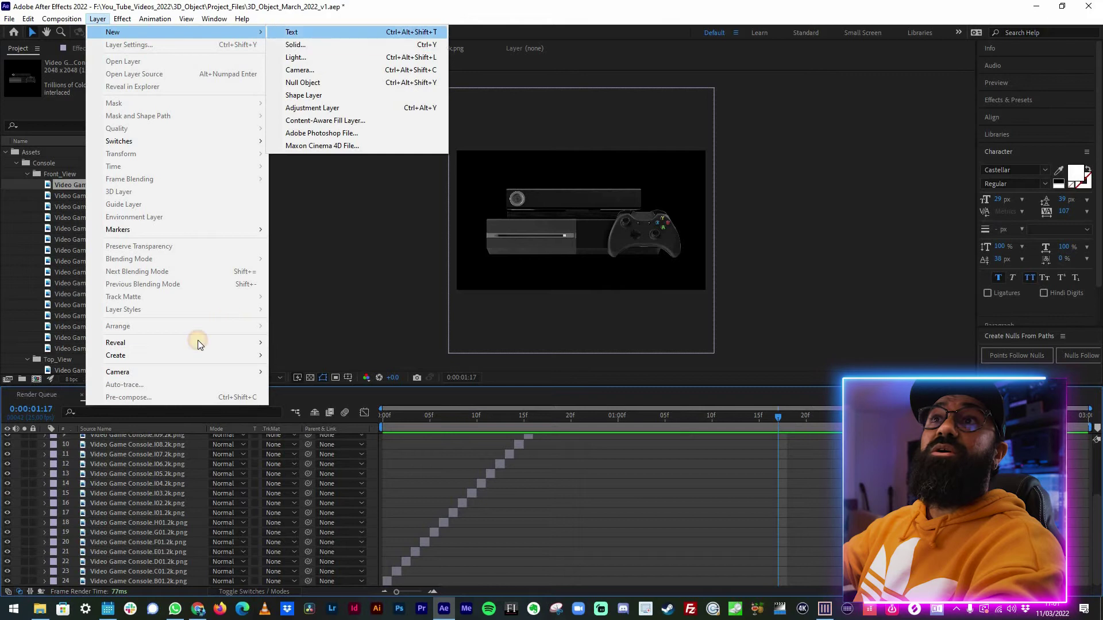
key(Down)
key(Down)
key(Down)
key(Down)
key(Return)
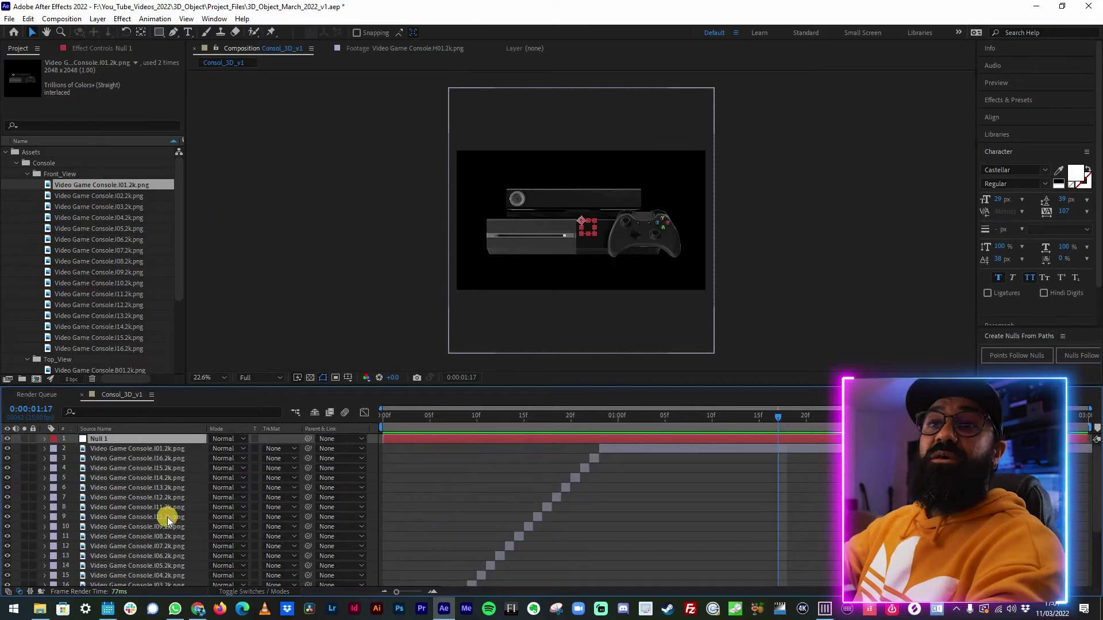
- Select all the console image layers without the null and parent them to Null 1
key(ctrl+Down)
scroll(175, 584, down, 3)
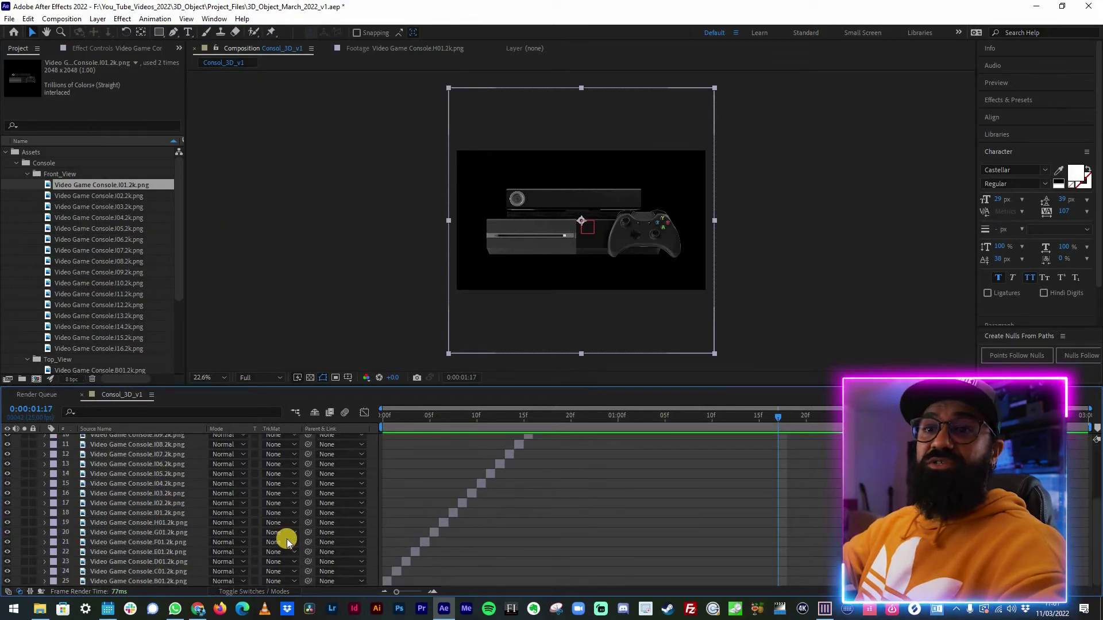
key(ctrl+a)
scroll(311, 453, up, 3)
ctrl+click(180, 440)
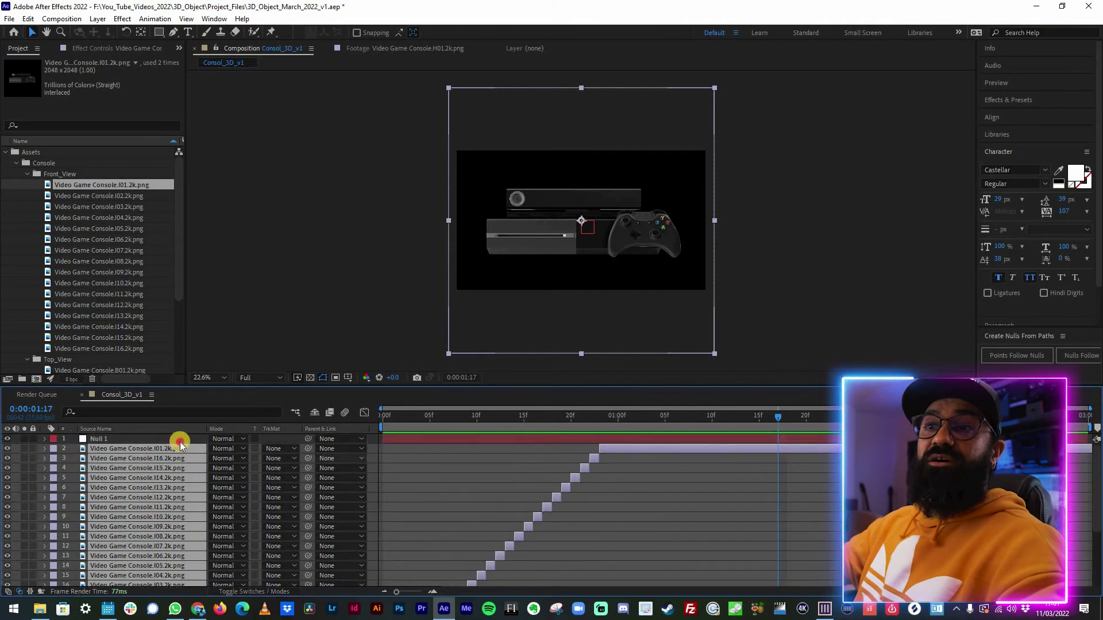
drag(160, 443, 158, 440)
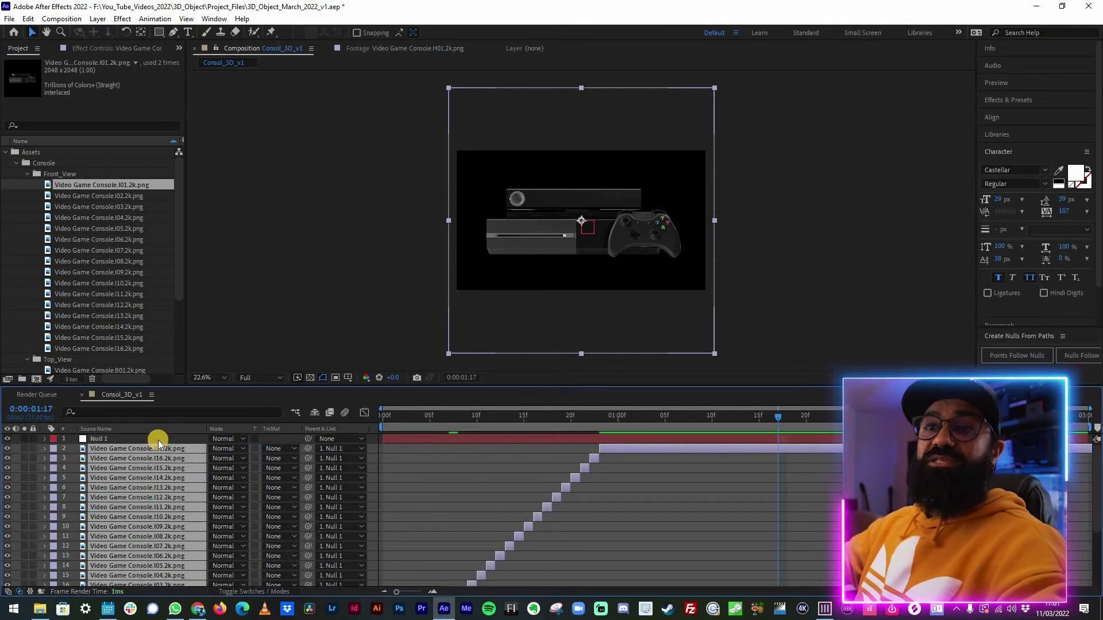
- Scale Null 1 down until the whole console fits inside the composition frame with a margin around it
click(157, 440)
key(ctrl+KP_Subtract)
key(ctrl+KP_Subtract)
key(ctrl+KP_Subtract)
key(ctrl+KP_Subtract)
key(ctrl+KP_Subtract)
key(ctrl+KP_Subtract)
key(ctrl+KP_Subtract)
key(ctrl+KP_Subtract)
key(ctrl+KP_Subtract)
key(ctrl+KP_Subtract)
key(ctrl+KP_Subtract)
key(ctrl+KP_Subtract)
key(ctrl+KP_Subtract)
key(ctrl+KP_Subtract)
key(ctrl+KP_Subtract)
key(ctrl+KP_Subtract)
key(ctrl+KP_Subtract)
key(ctrl+KP_Subtract)
key(ctrl+KP_Subtract)
key(ctrl+KP_Subtract)
key(alt+KP_Subtract)
key(alt+KP_Subtract)
key(alt+KP_Subtract)
key(alt+KP_Subtract)
key(alt+KP_Subtract)
key(alt+KP_Subtract)
key(alt+KP_Subtract)
key(alt+KP_Subtract)
key(alt+KP_Subtract)
key(alt+KP_Subtract)
key(alt+KP_Subtract)
key(alt+KP_Subtract)
key(alt+KP_Subtract)
key(alt+KP_Subtract)
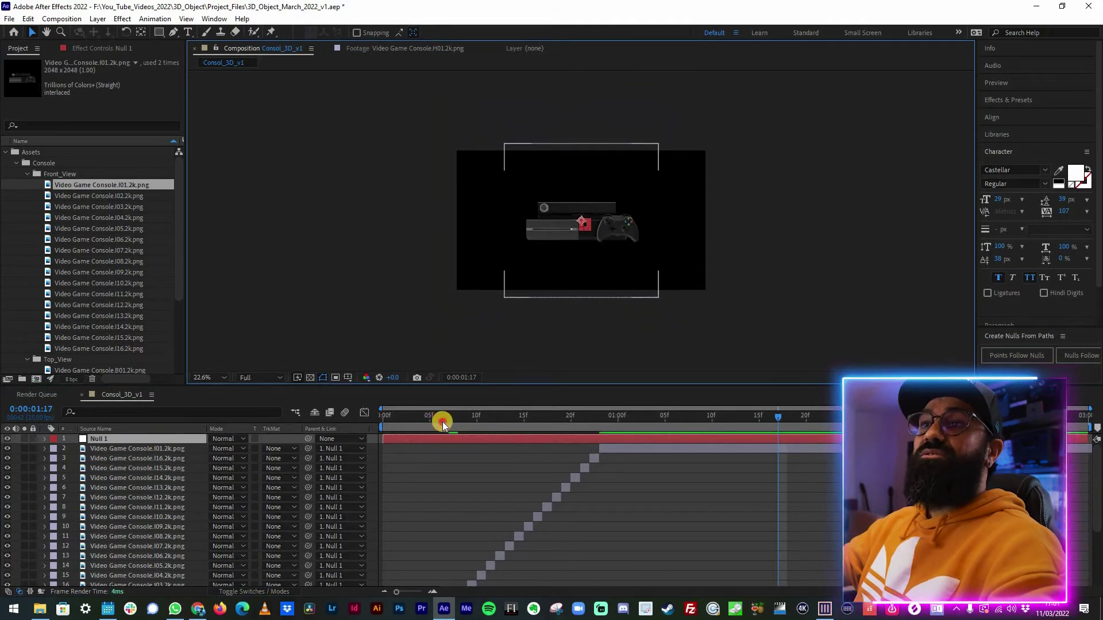
- Preview the scaled console animation from the first frame and examine its framing and rotation
drag(438, 428, 343, 436)
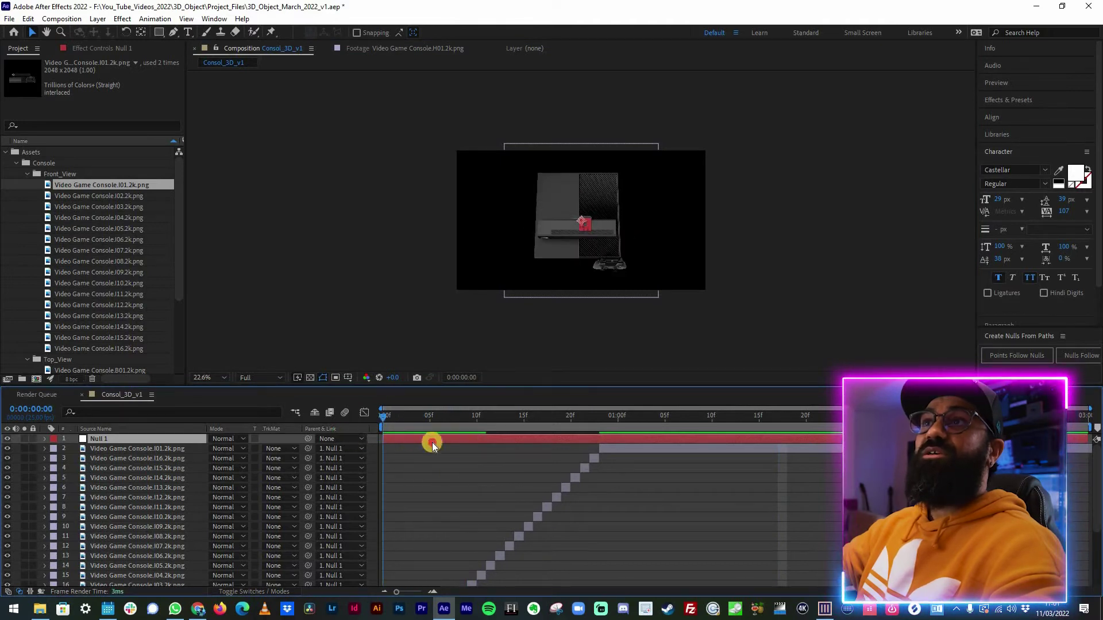
key(shift+Page_Down)
key(shift+Page_Up)
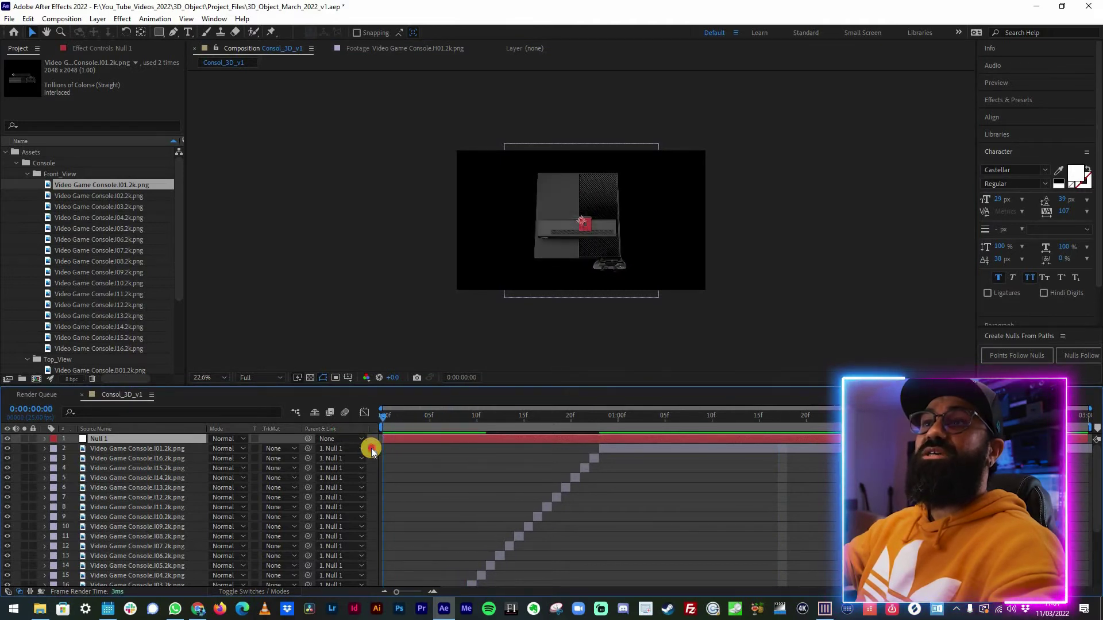
key(space)
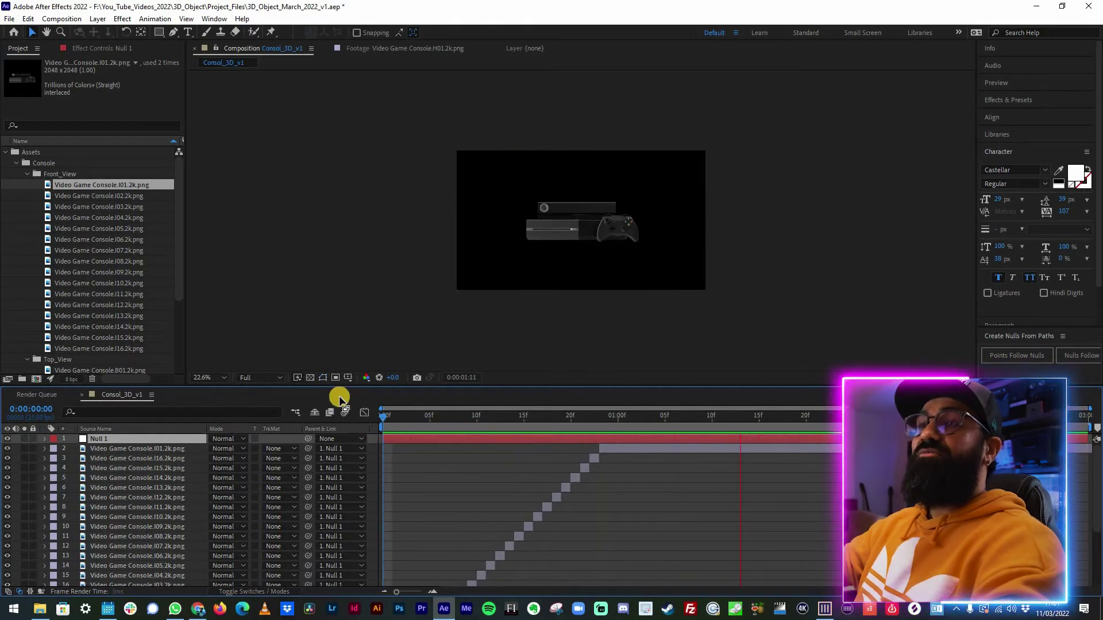
key(space)
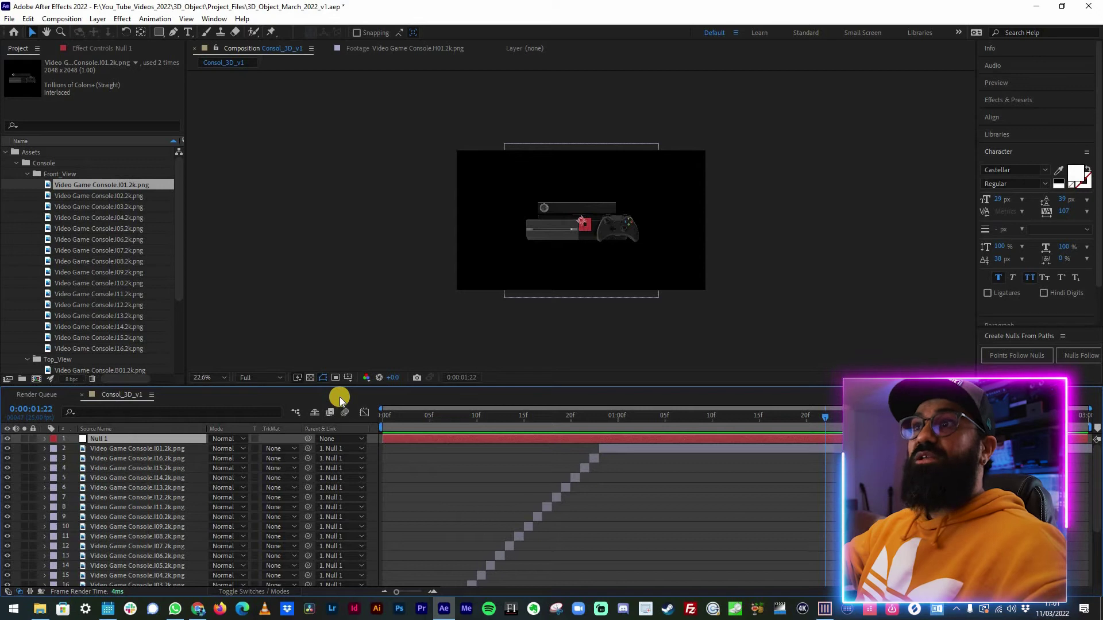
scroll(339, 398, up, 10)
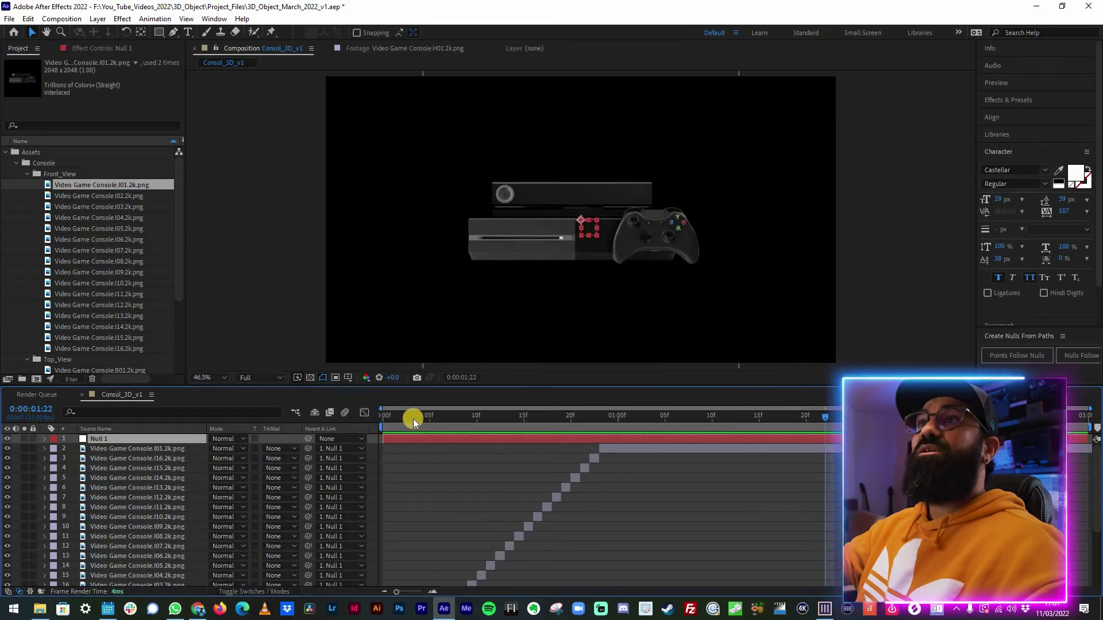
key(space)
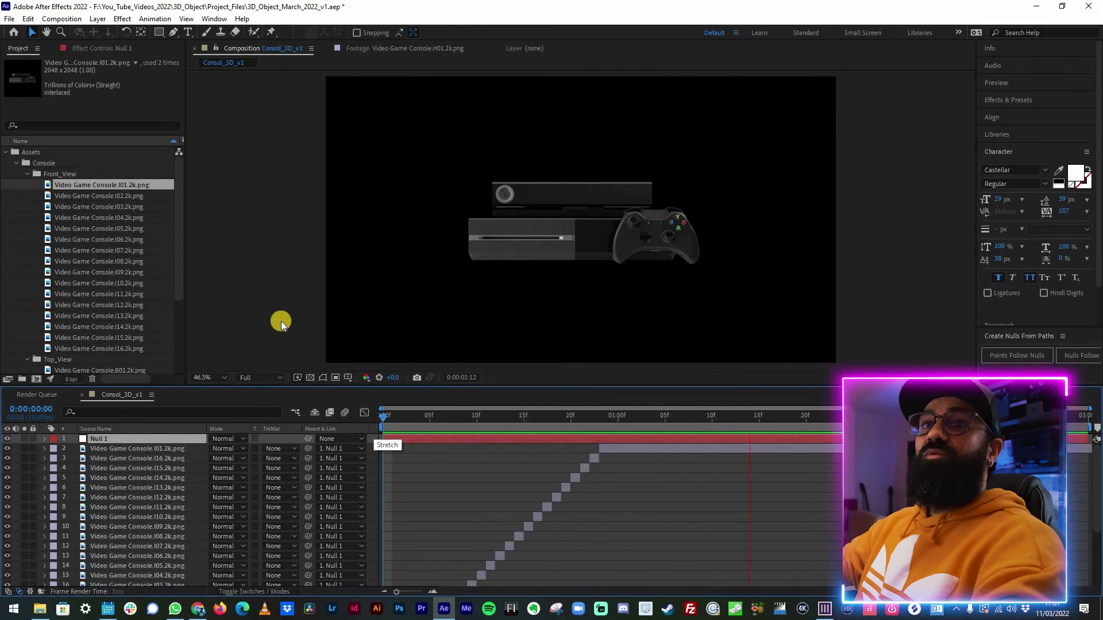
key(space)
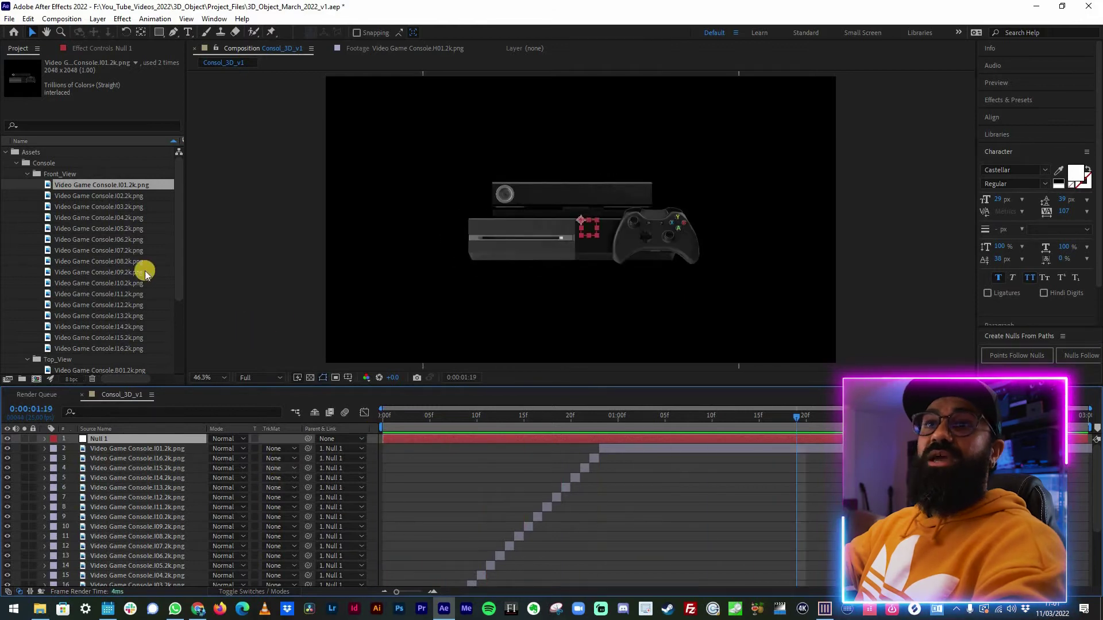
- Create a white (FFFFFF) solid of 1920 x 1080 px and move it beneath all the other layers as the background
click(98, 19)
mouse_move(150, 33)
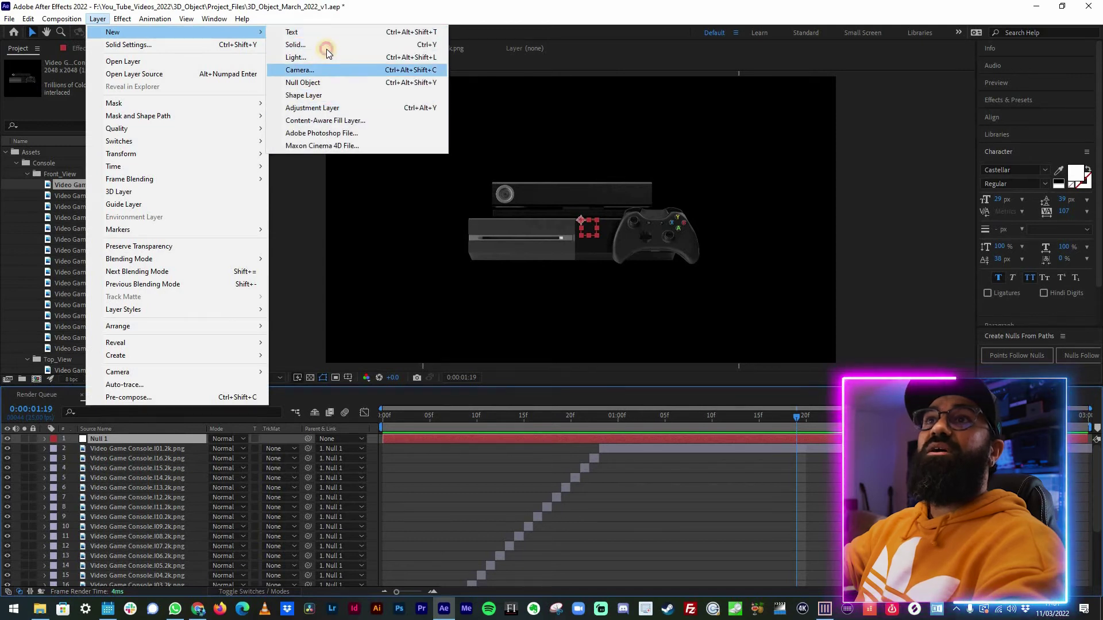
click(295, 44)
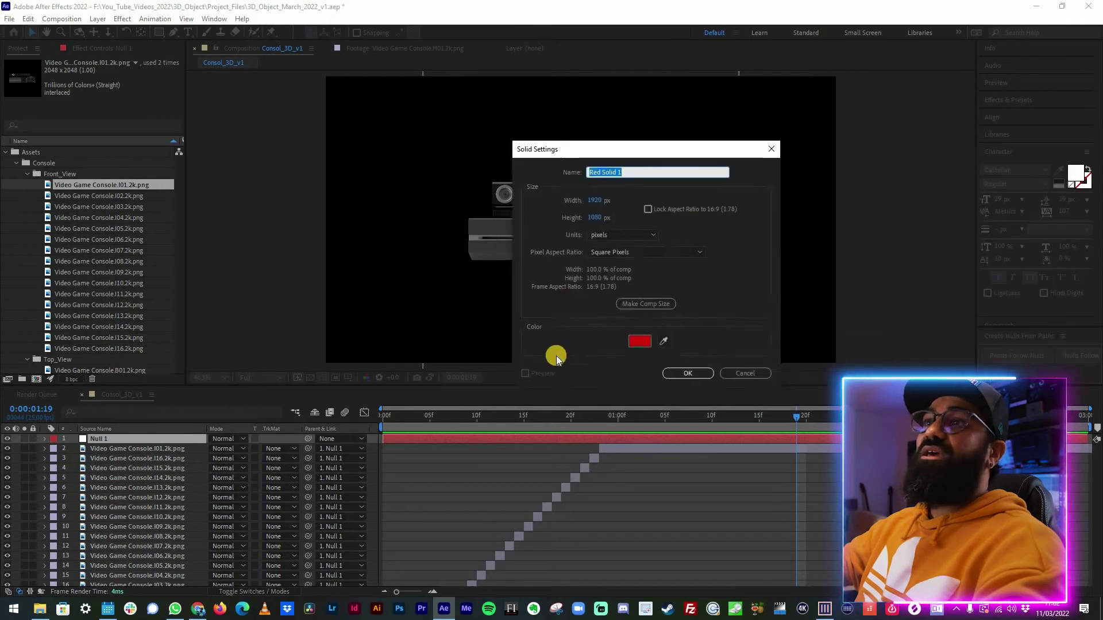
click(539, 347)
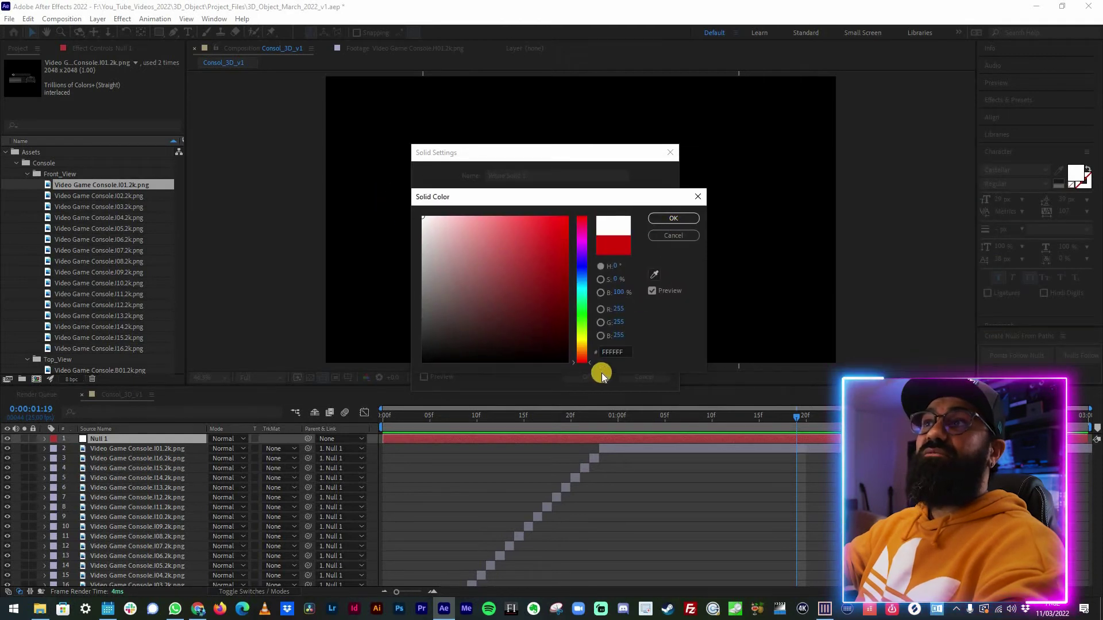
key(Return)
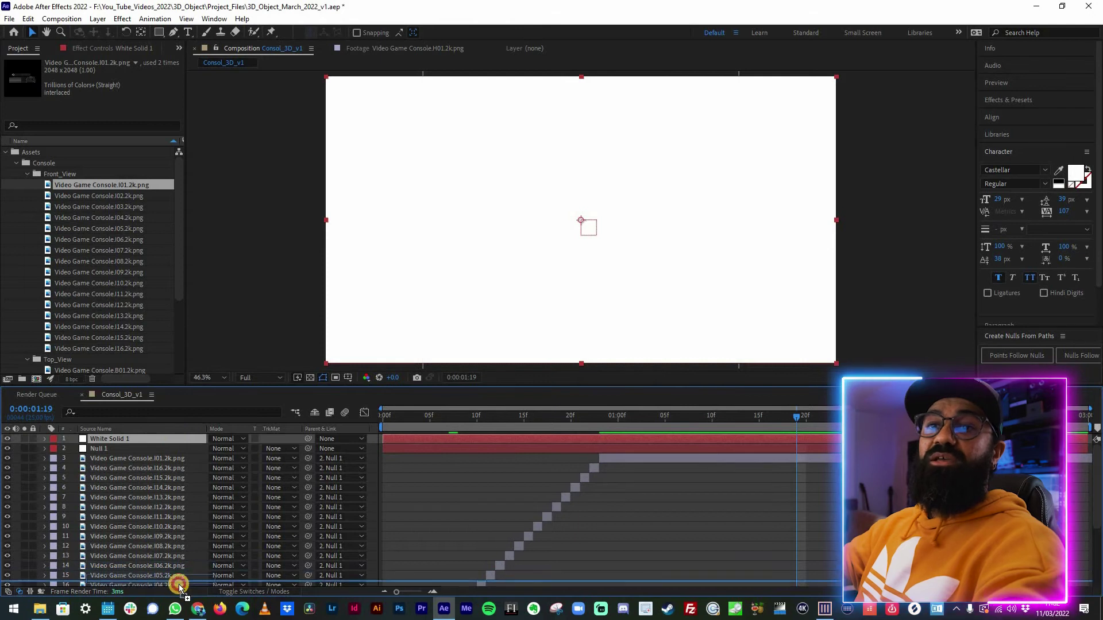
scroll(178, 584, down, 5)
key(ctrl+shift+bracketleft)
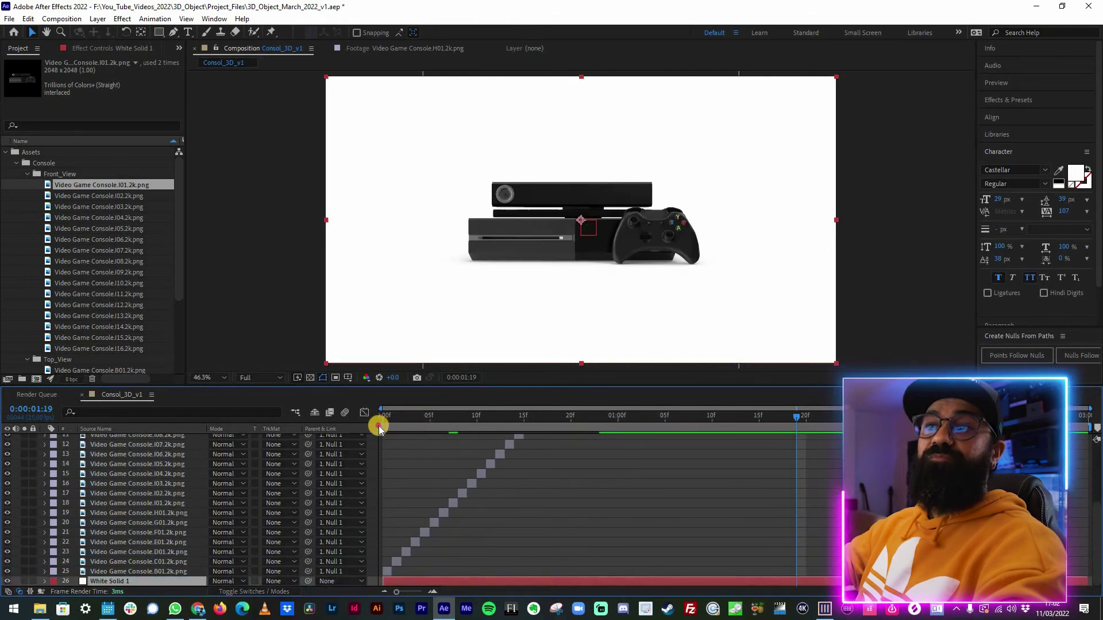